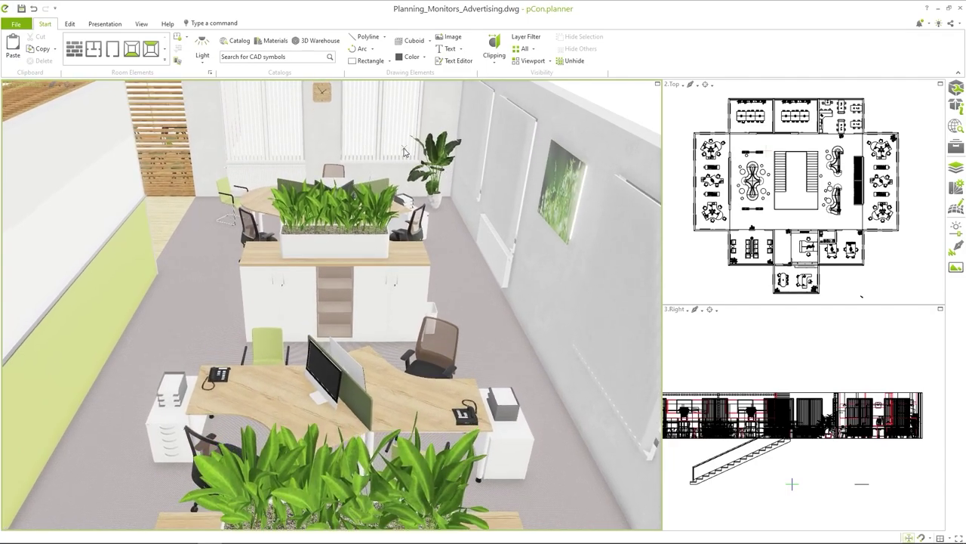
Step: Snip the whole visible EasternGraphics home page and copy the screenshot to the clipboard
scroll(352, 264, up, 3)
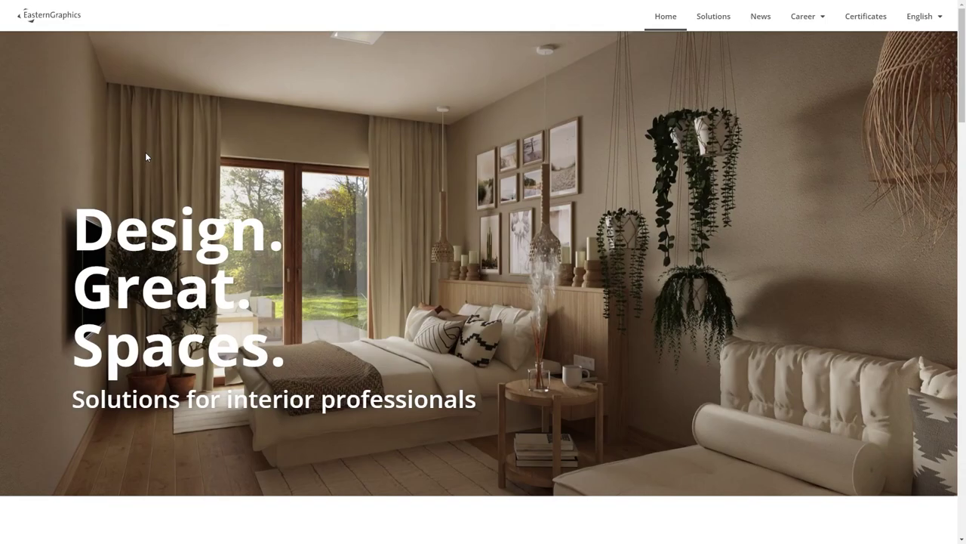
key(shift+super+s)
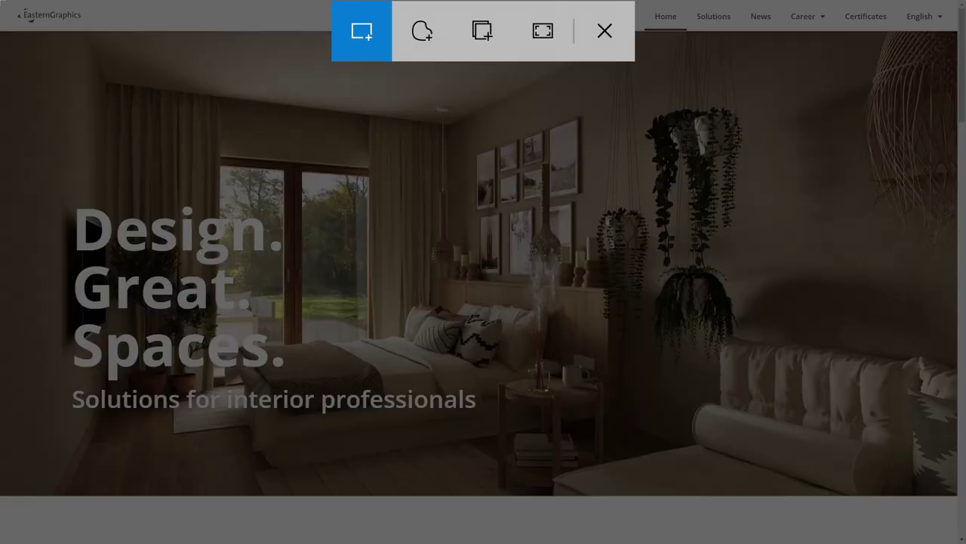
mouse_move(1, 2)
mouse_down()
mouse_move(251, 180)
mouse_move(965, 542)
mouse_up()
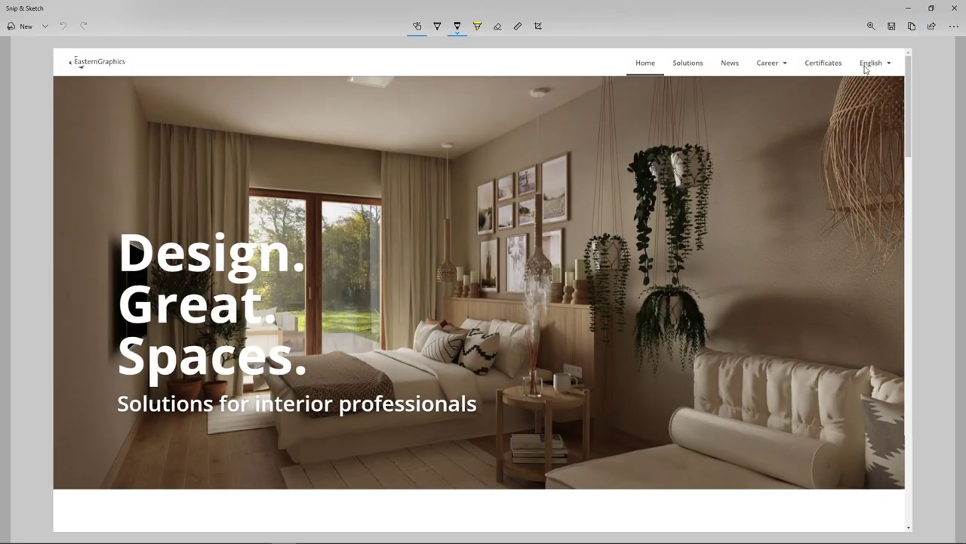
click(912, 27)
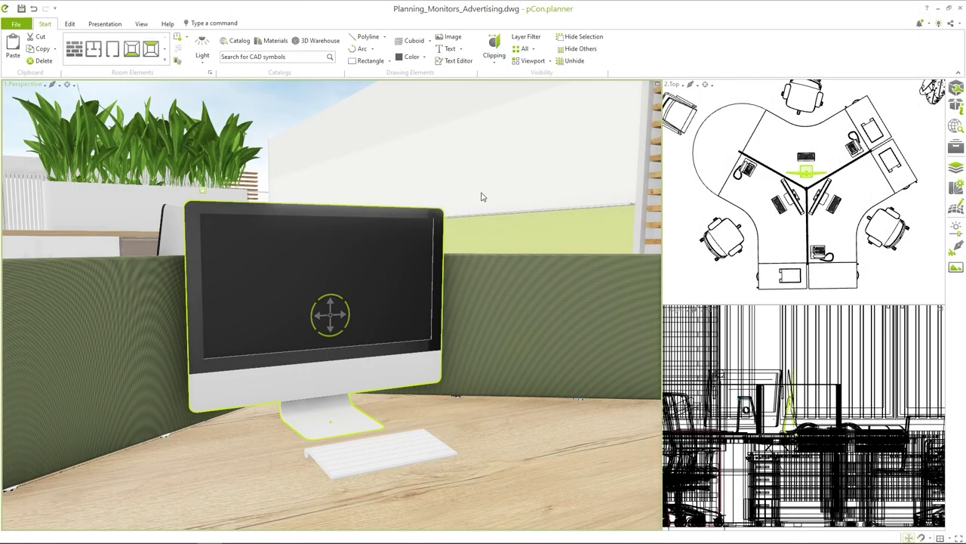
Step: Hide every object except the selected desk monitor, then deselect it
click(595, 50)
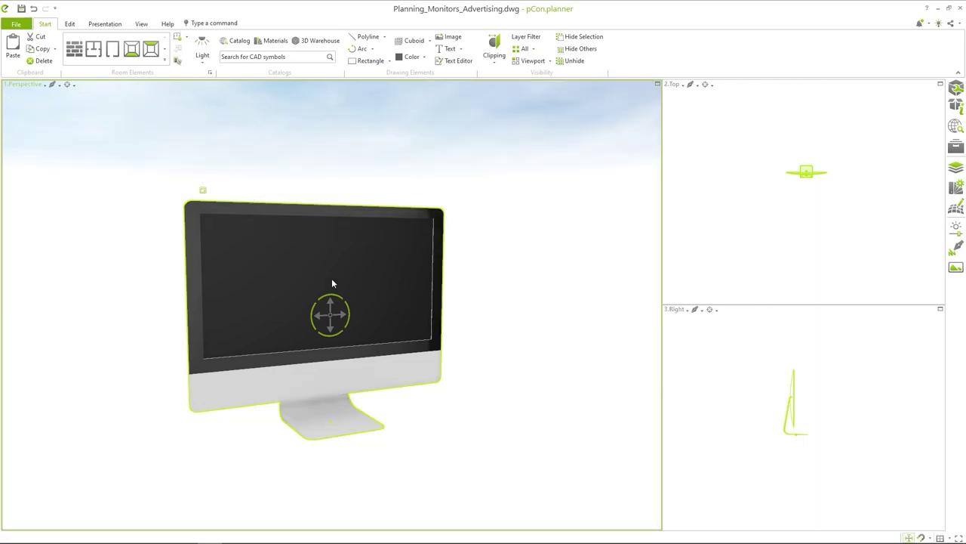
right_drag(333, 283, 311, 274)
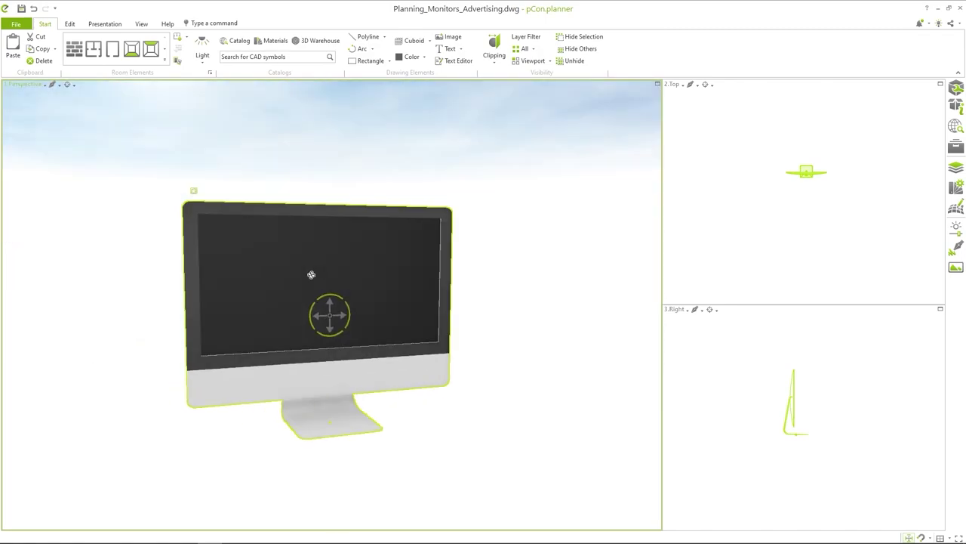
key(Escape)
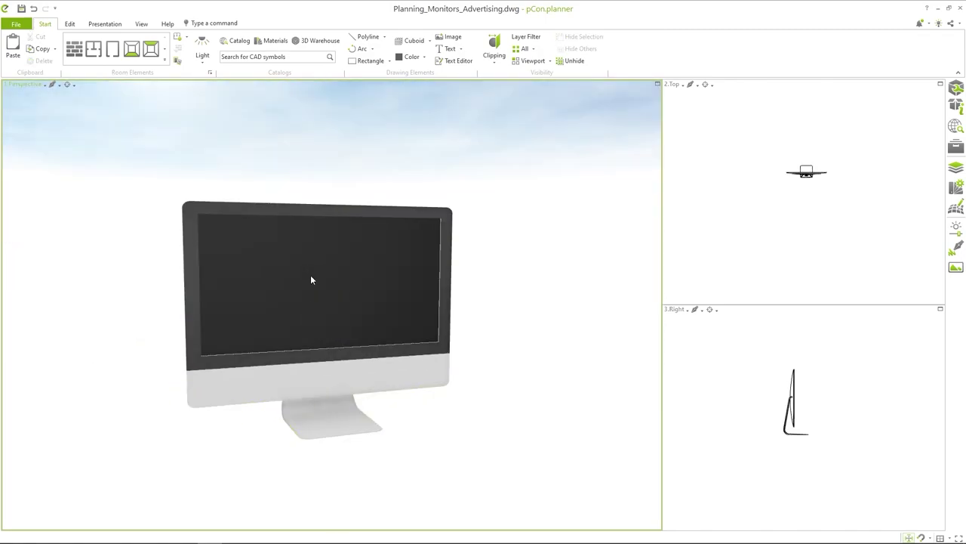
Step: Paste the website screenshot as a picture spanning the monitor screen's top-left to lower-right corners
key(ctrl+v)
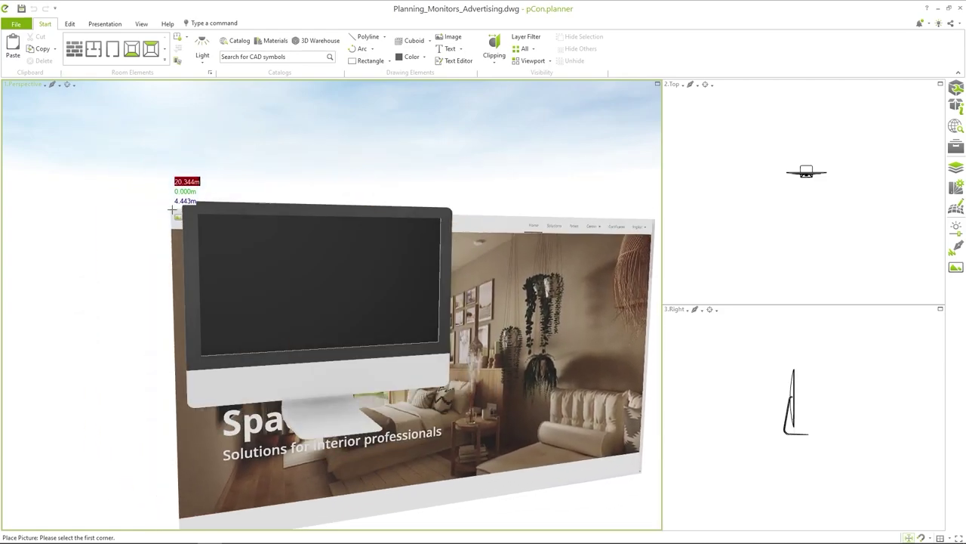
scroll(172, 210, up, 5)
click(208, 212)
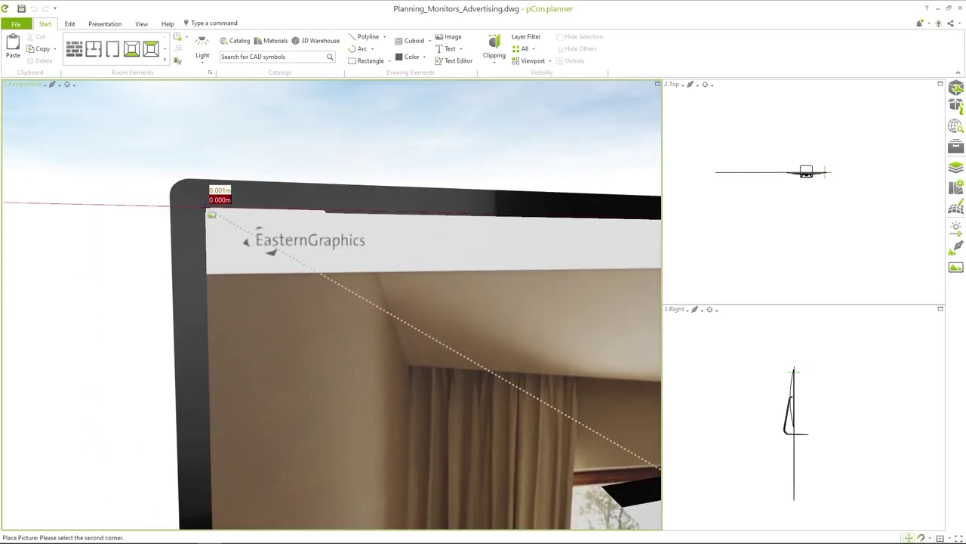
scroll(212, 215, down, 5)
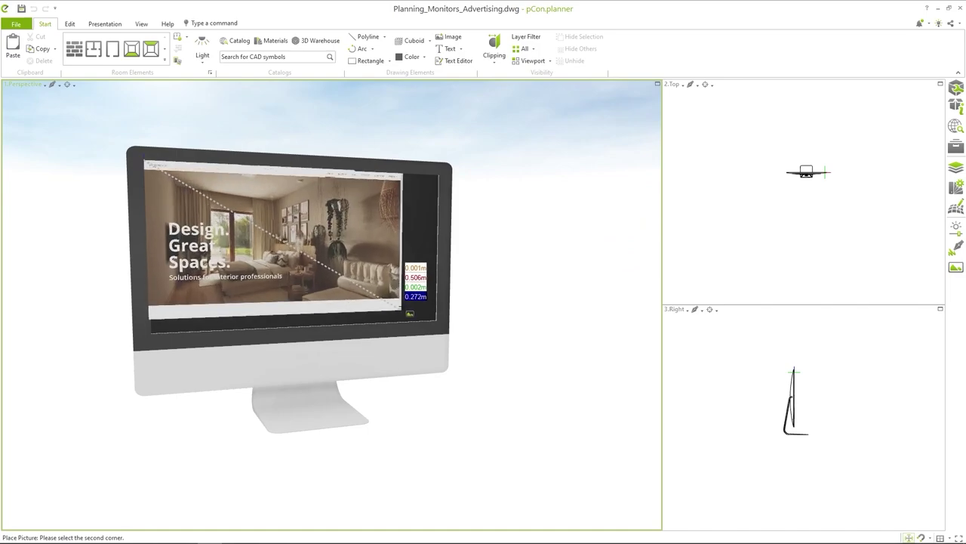
click(437, 323)
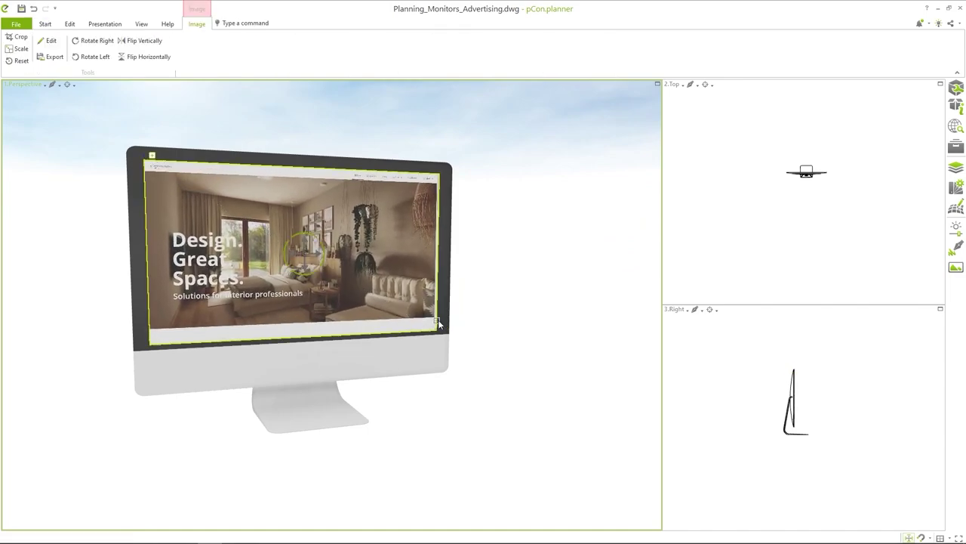
Step: Crop the picture's bottom edge upward so it fits the screen
right_drag(378, 302, 344, 305)
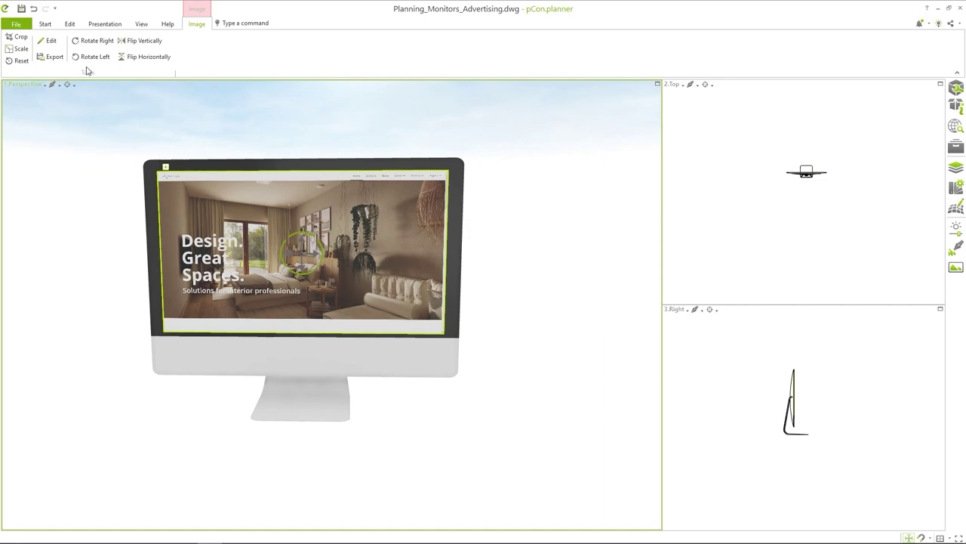
click(19, 36)
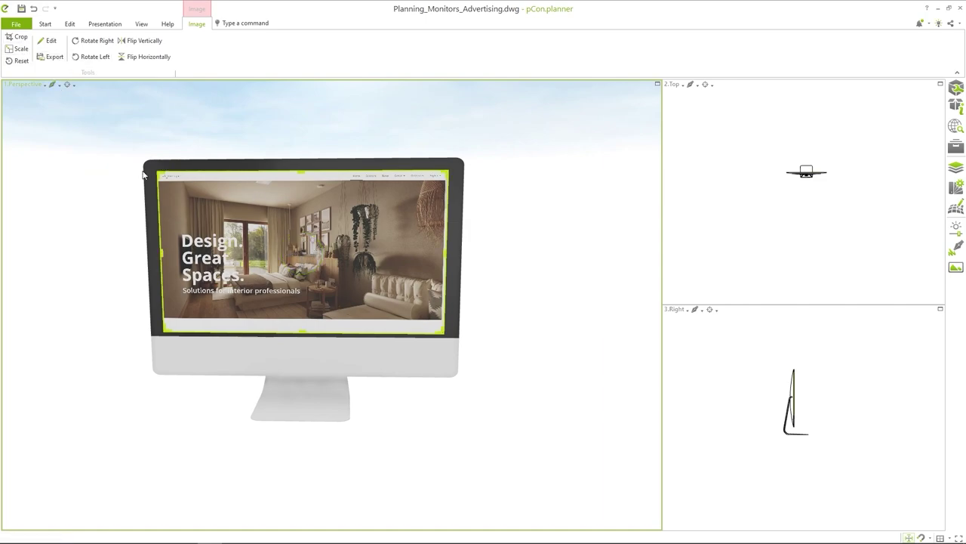
drag(304, 334, 302, 327)
Step: Group the website picture with the monitor body and bring back the full office
key(Escape)
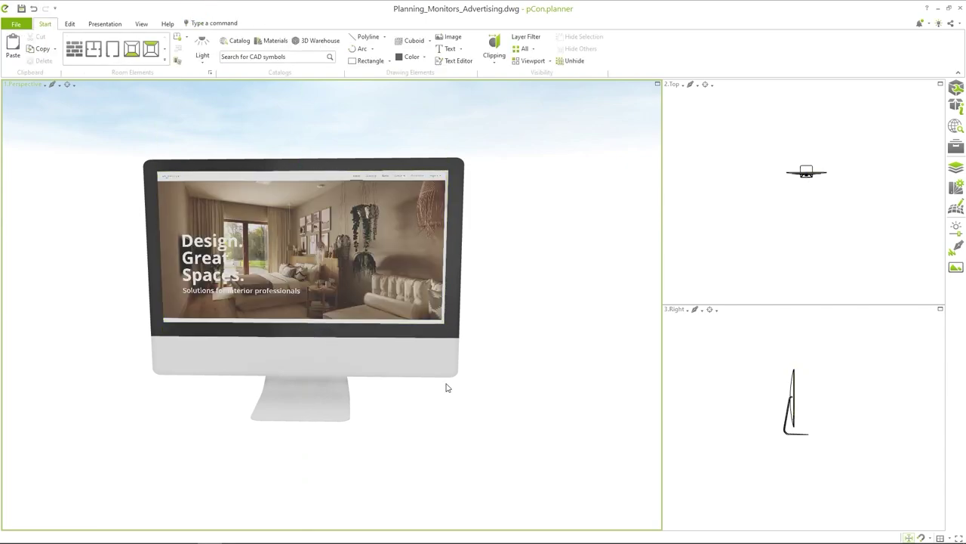
right_drag(361, 281, 302, 261)
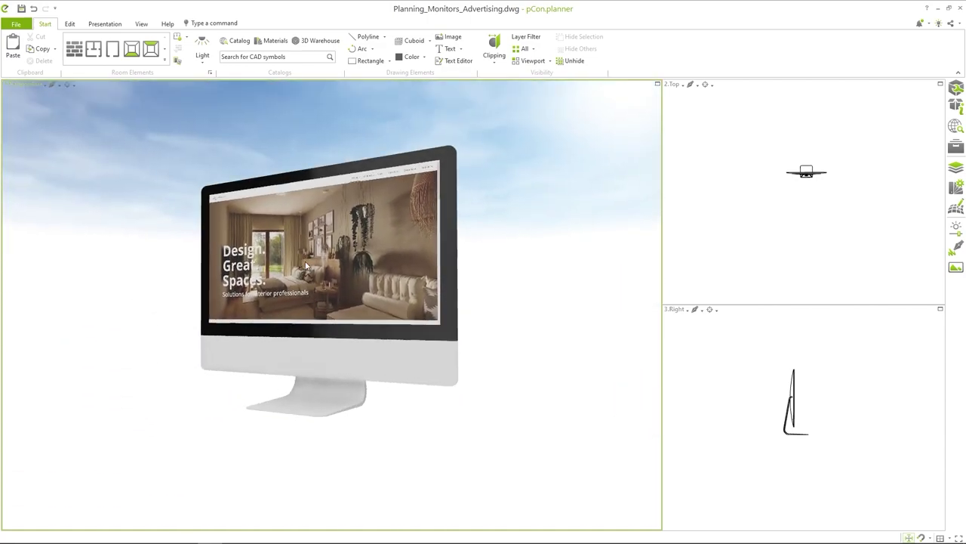
click(330, 264)
click(387, 363)
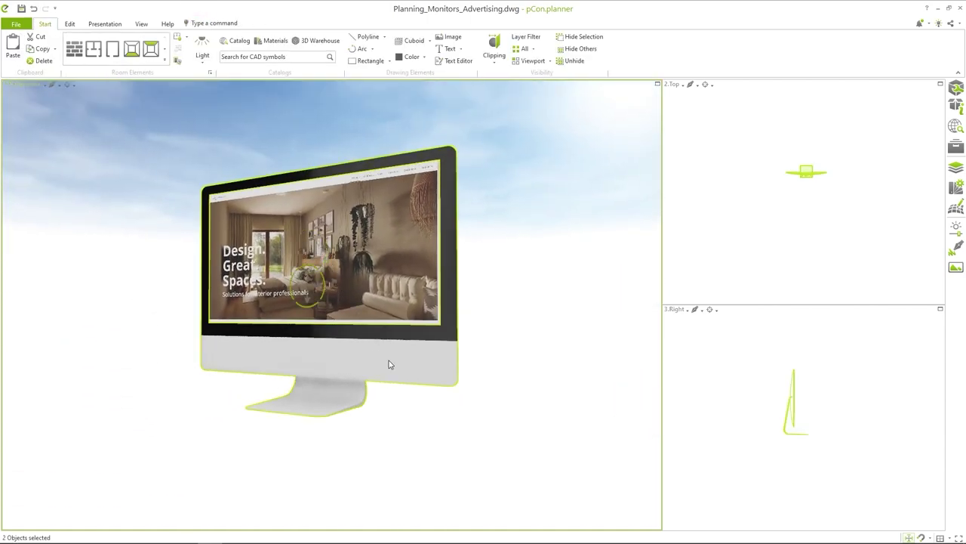
click(72, 24)
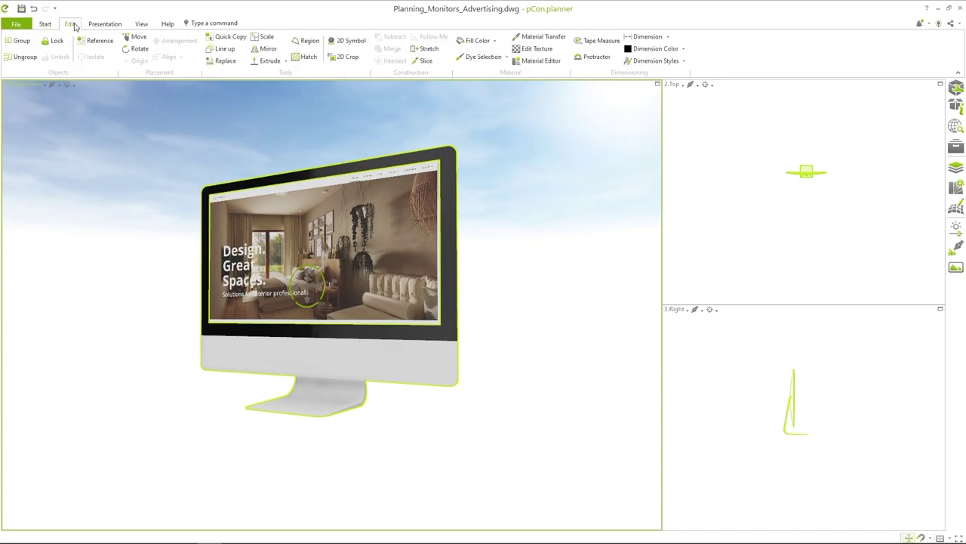
click(19, 40)
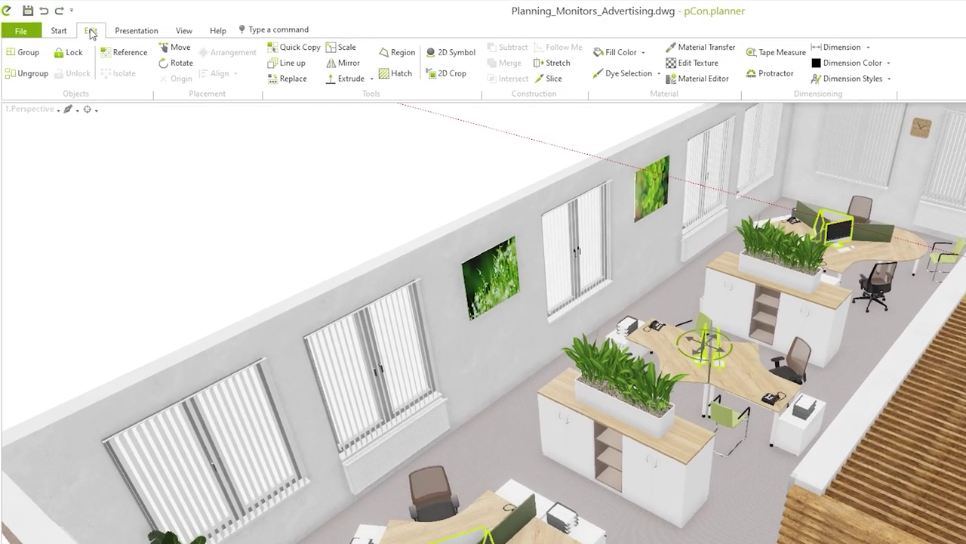
click(284, 80)
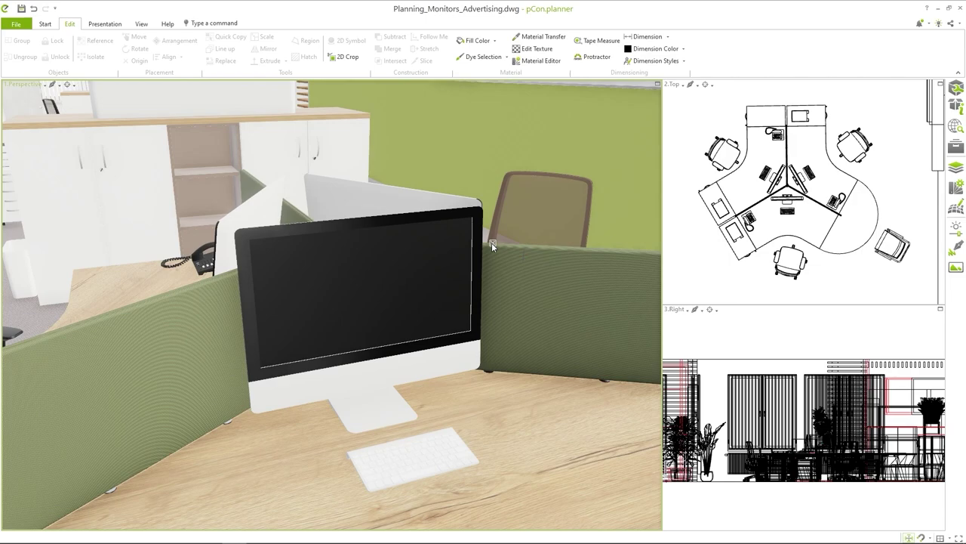
Step: Set the website screenshot as texture of the second monitor's apple-desktop-screen.png material
click(441, 264)
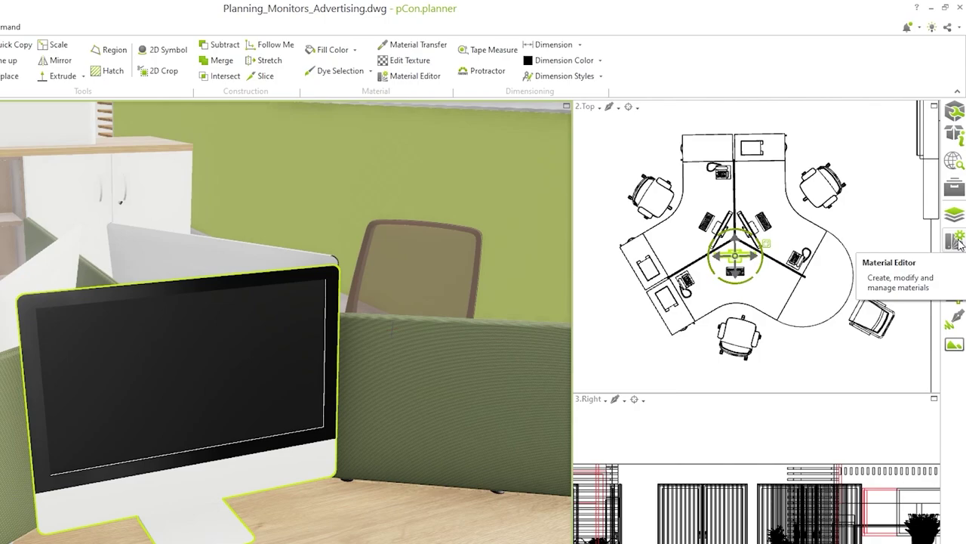
click(957, 240)
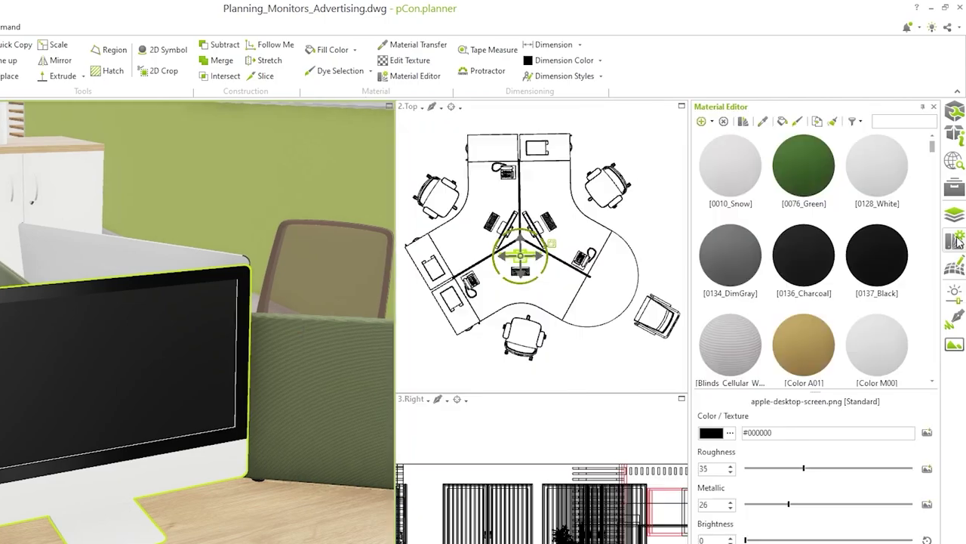
click(858, 122)
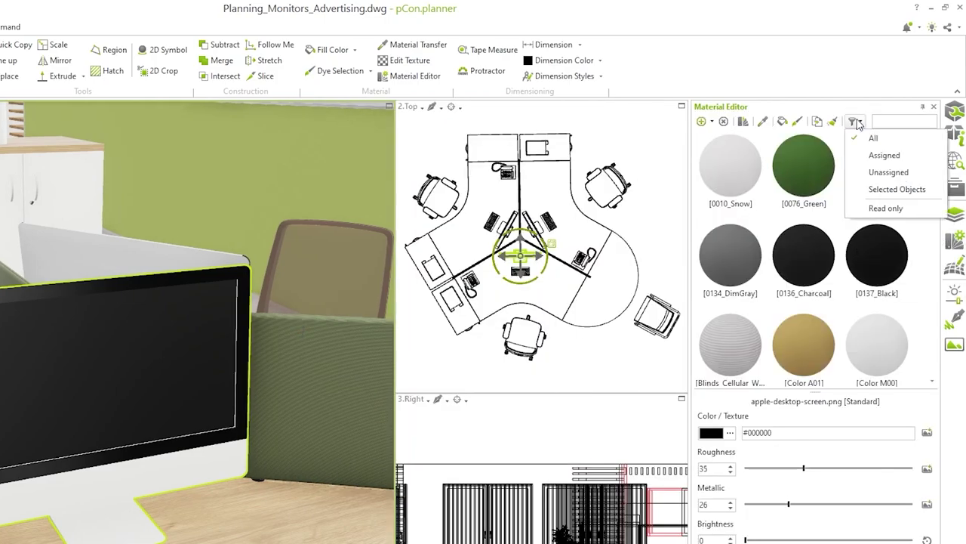
click(882, 189)
click(878, 182)
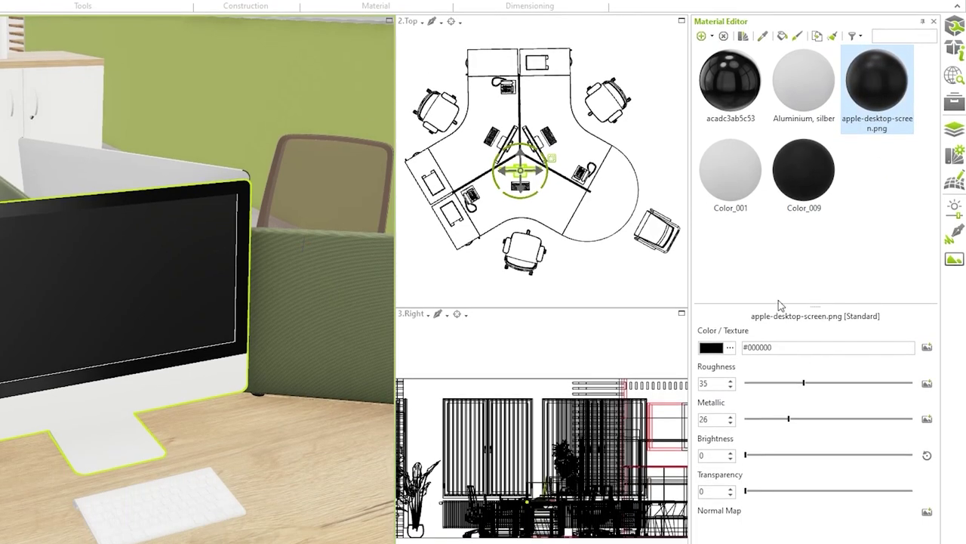
drag(713, 332, 733, 341)
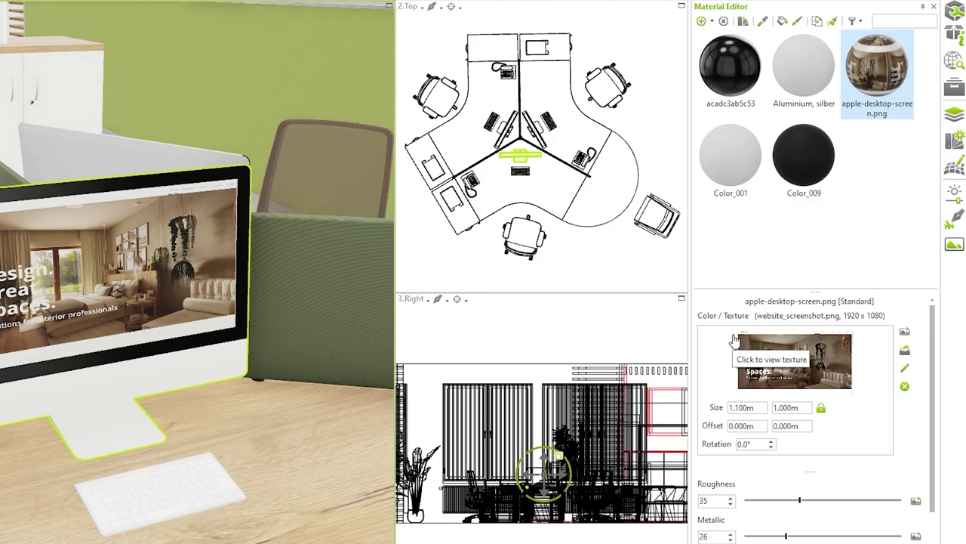
key(Escape)
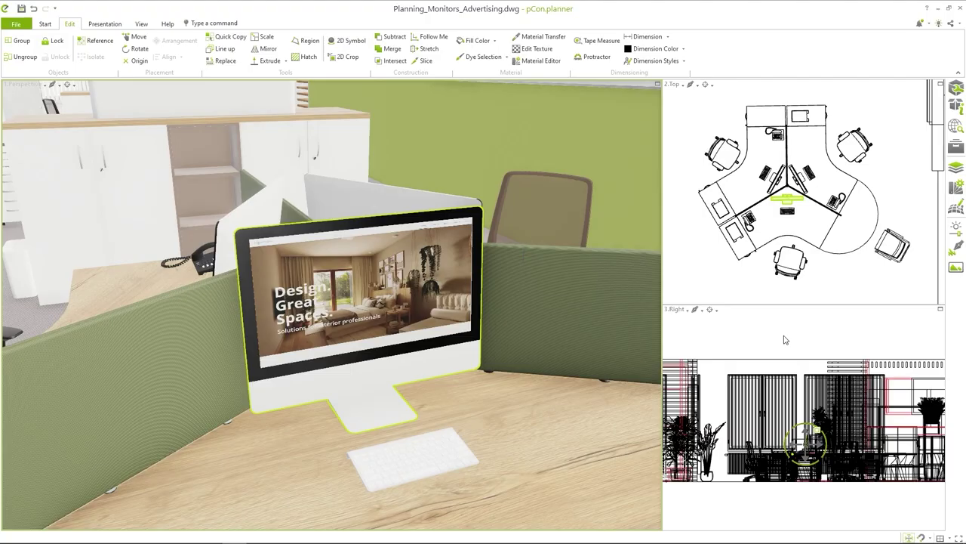
Step: Start hand-placing the screenshot texture on the monitor screen with Edit Texture's Place mode
click(532, 49)
click(404, 265)
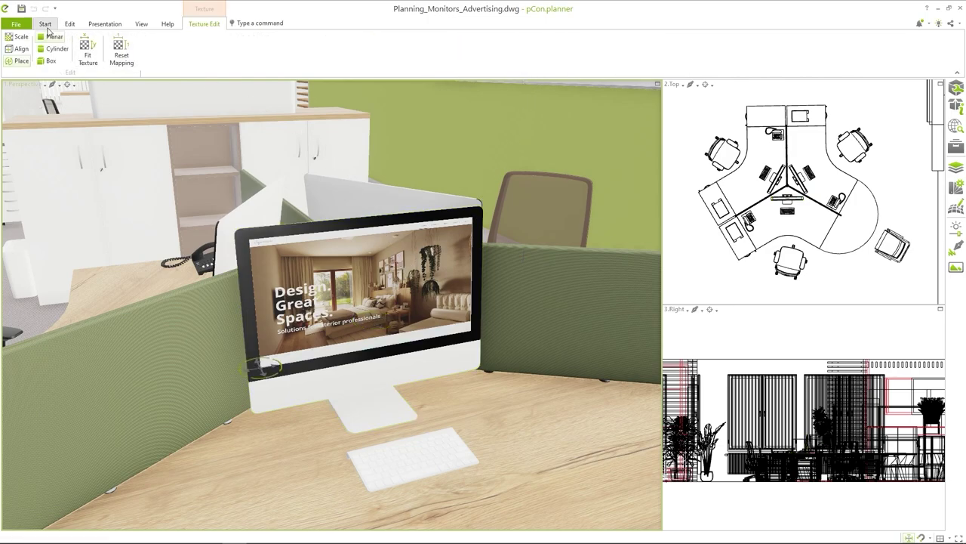
click(23, 61)
right_drag(339, 261, 463, 243)
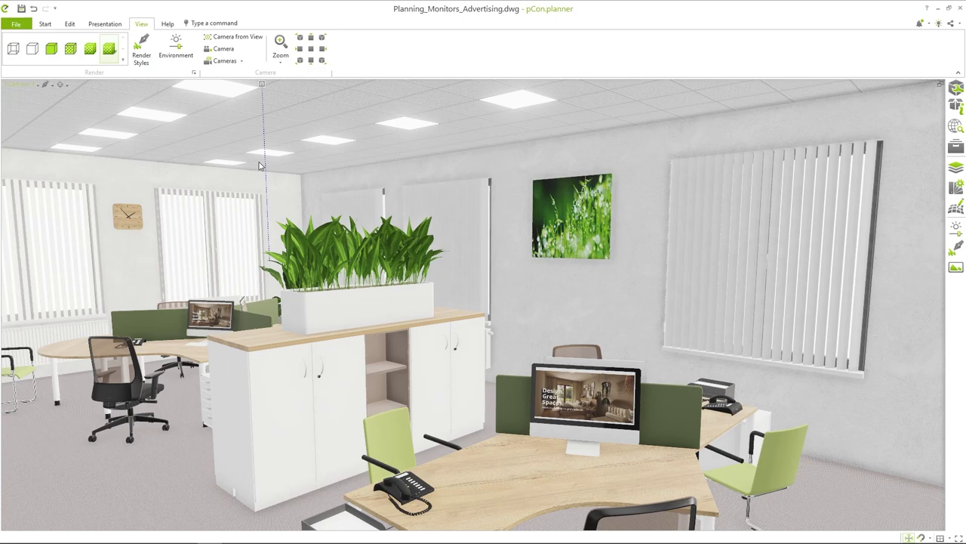
Step: Open the Presentation Image render dialog, set to 1920 x 1080 Full HD with OSPRay
click(104, 23)
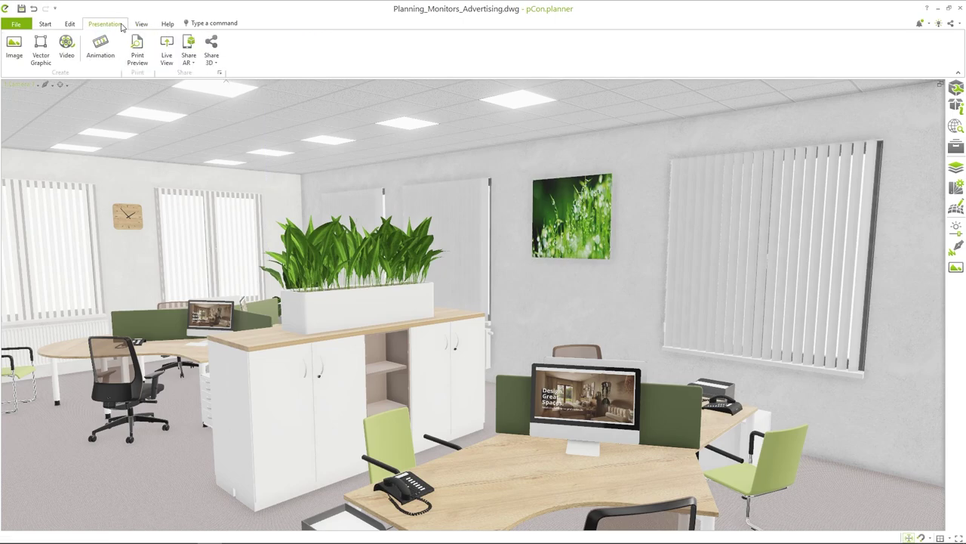
click(20, 48)
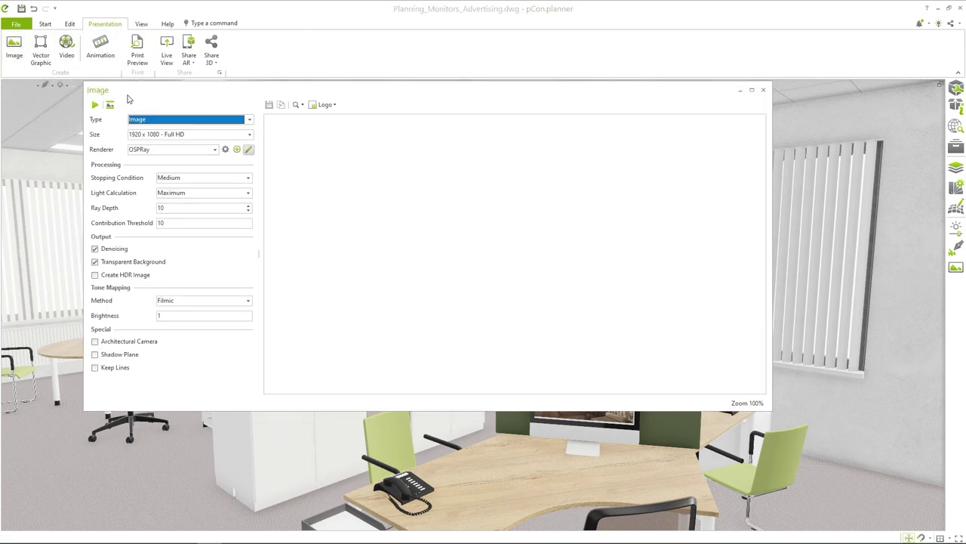